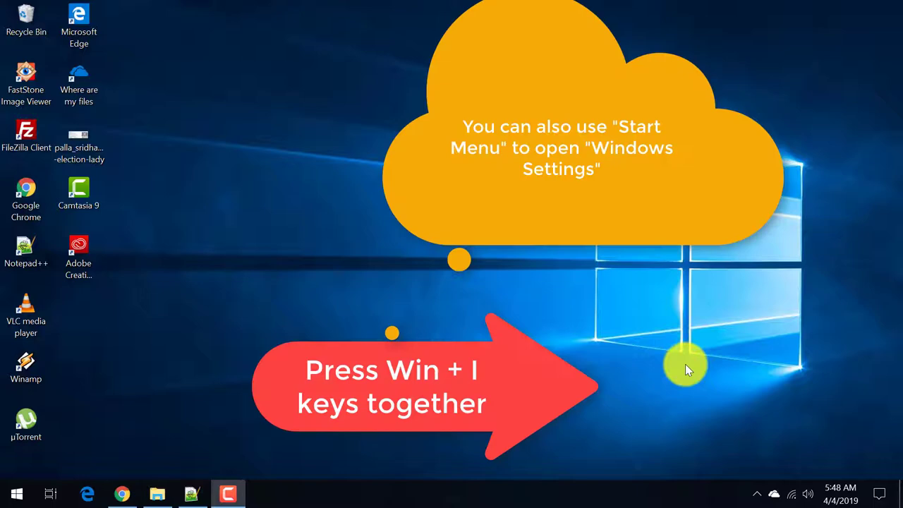
# Open Windows Settings and go to the screen timeout settings from the Lock screen page under Personalization
pyautogui.press('super+i')
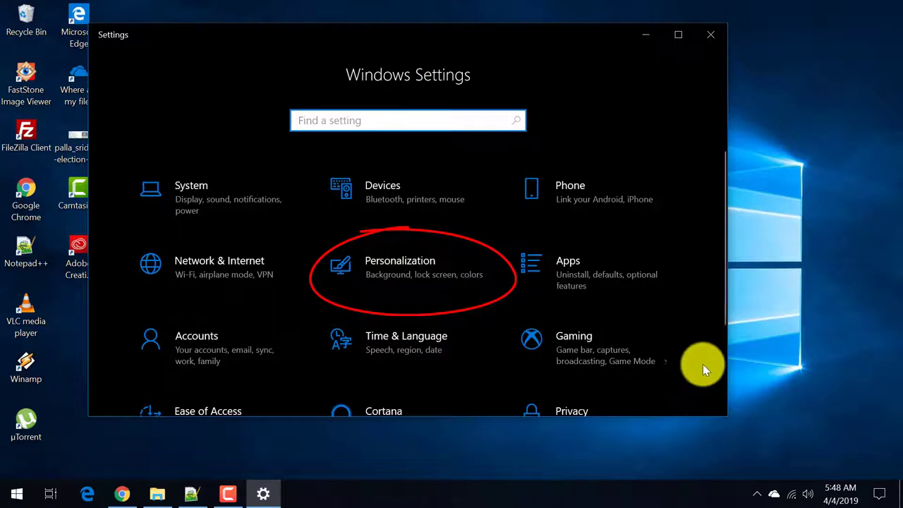
pyautogui.click(405, 278)
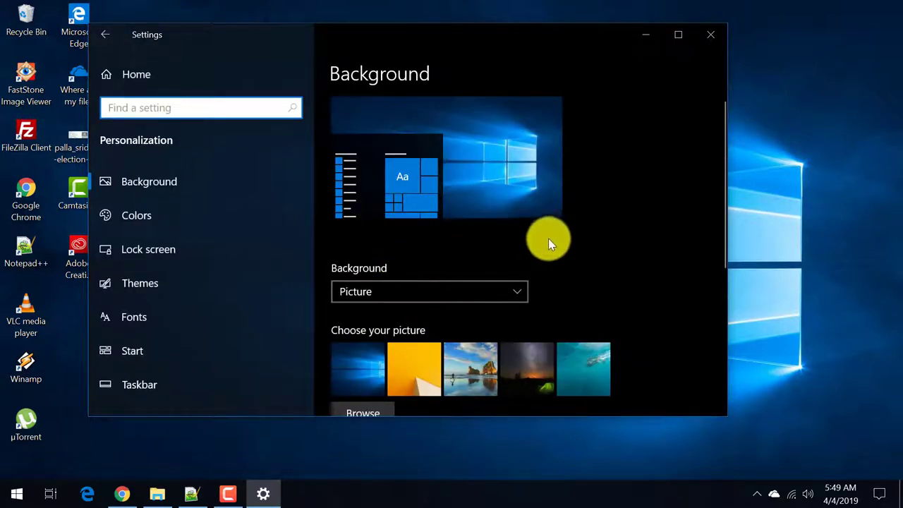
pyautogui.click(166, 248)
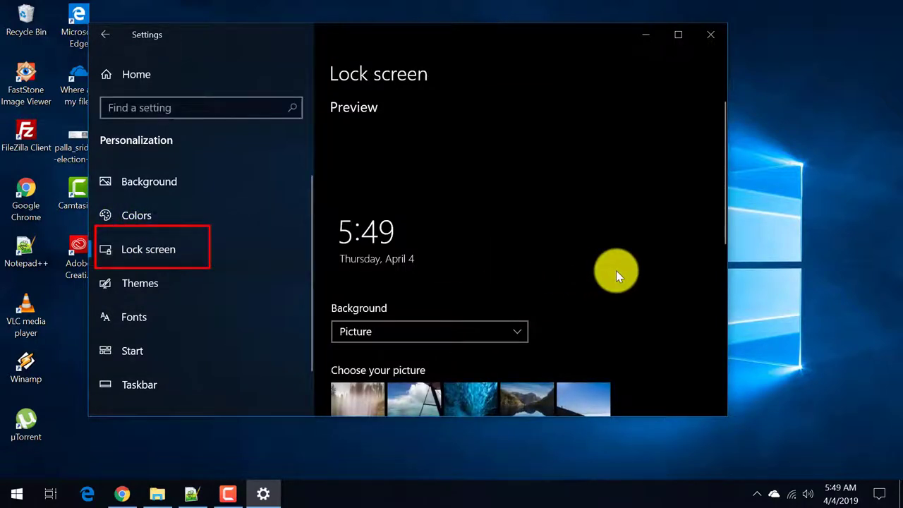
pyautogui.scroll(-10, 616, 270)
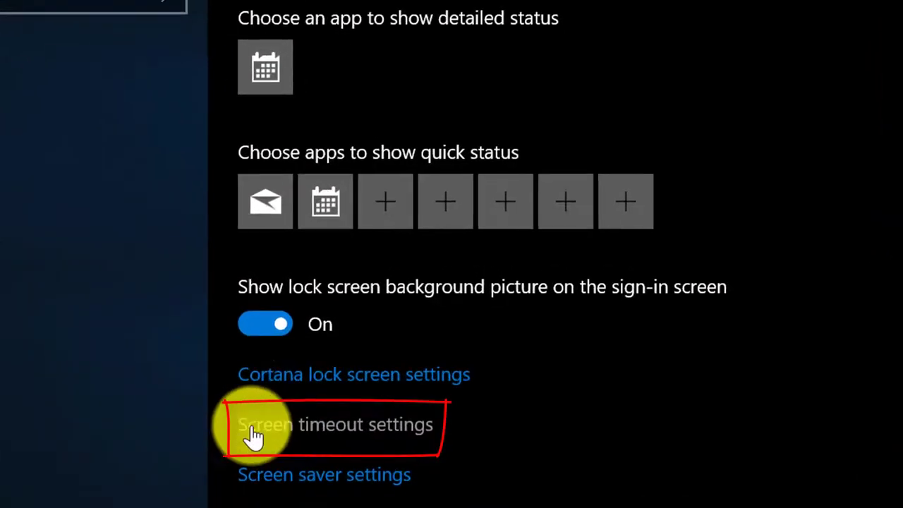
pyautogui.click(365, 440)
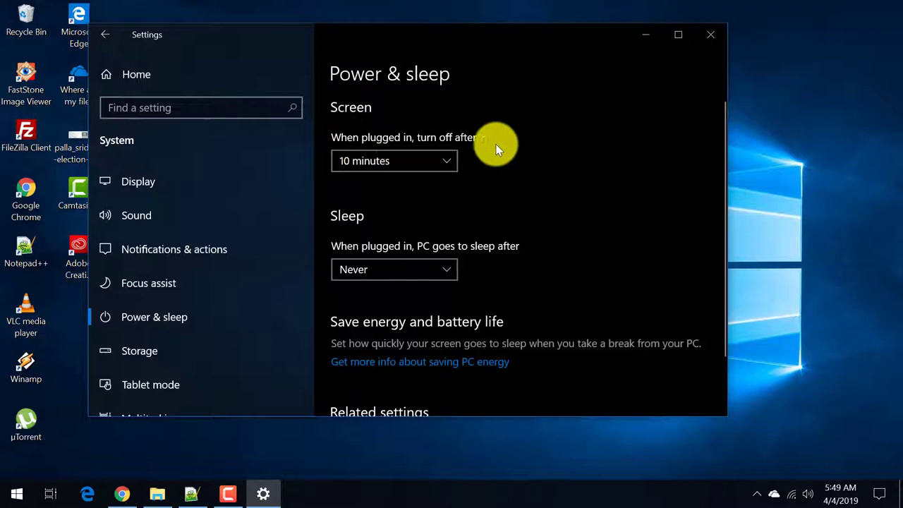
# Try to set the screen's plugged-in turn-off time to Never
pyautogui.click(452, 164)
pyautogui.scroll(1, 448, 164)
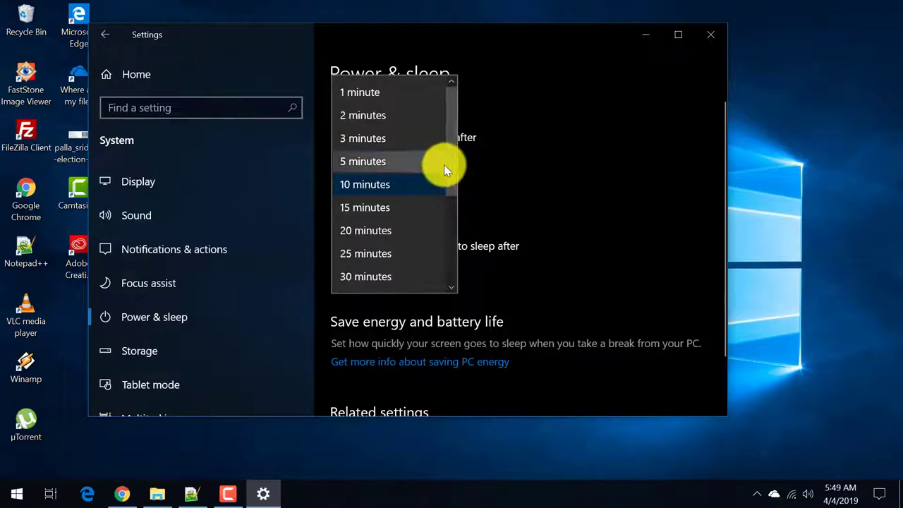
pyautogui.moveTo(443, 164); pyautogui.dragTo(447, 270)
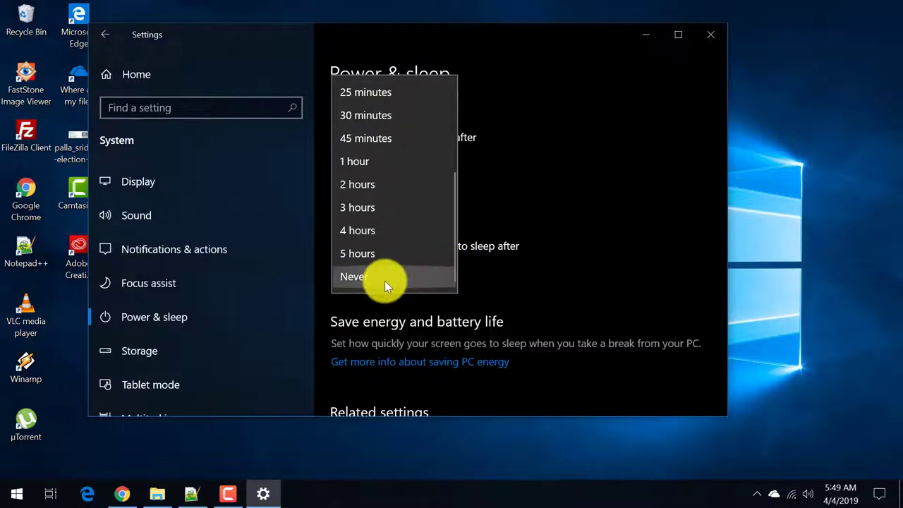
pyautogui.click(385, 279)
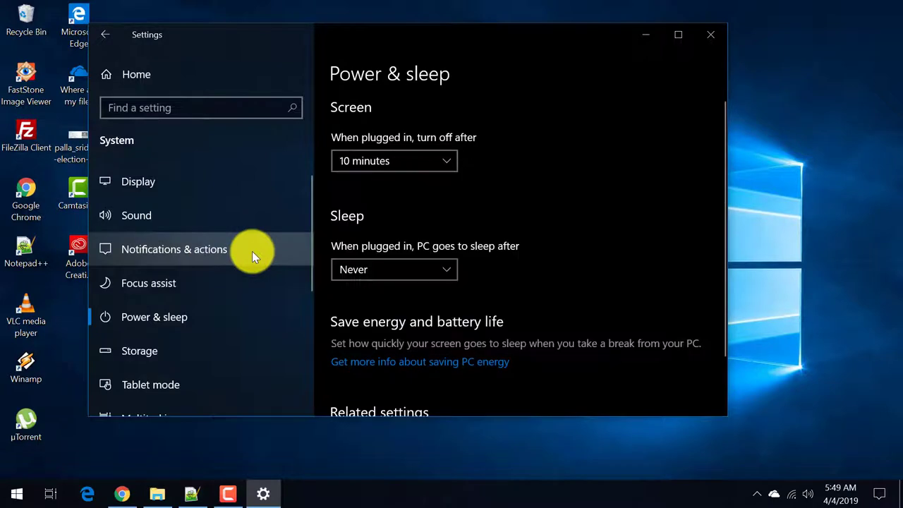
# Return to the Lock screen page under Personalization and open the screen saver settings
pyautogui.click(136, 82)
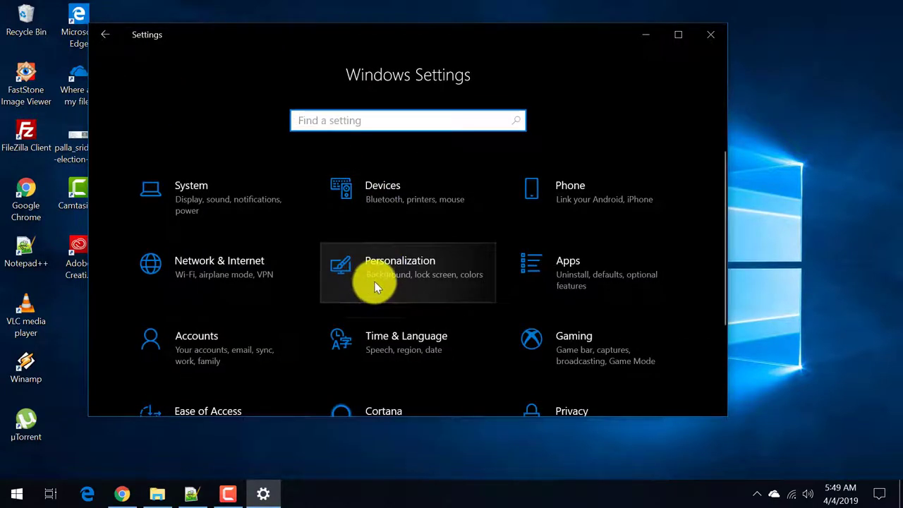
pyautogui.click(374, 281)
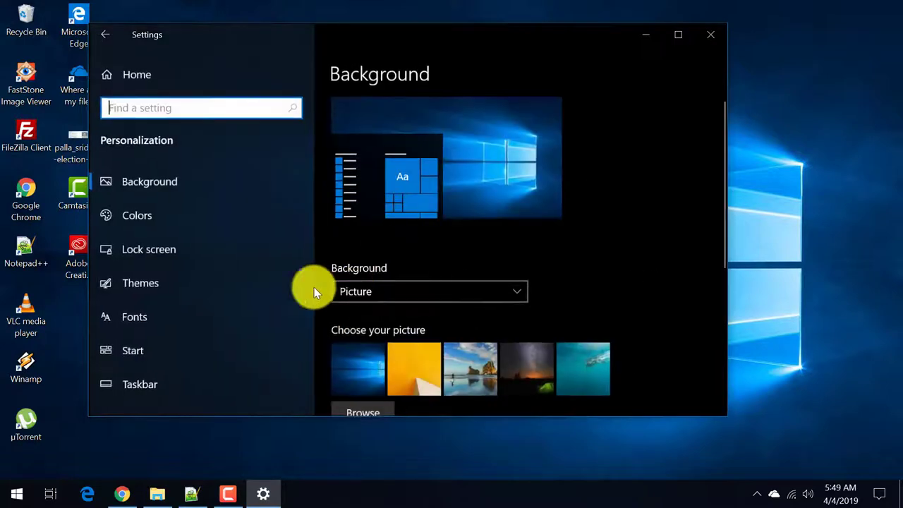
pyautogui.click(145, 252)
pyautogui.scroll(-6, 609, 292)
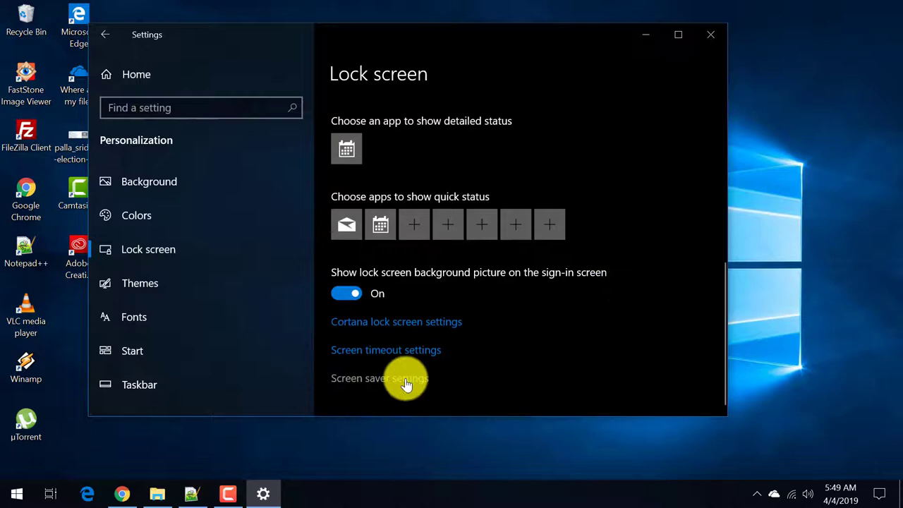
pyautogui.click(406, 380)
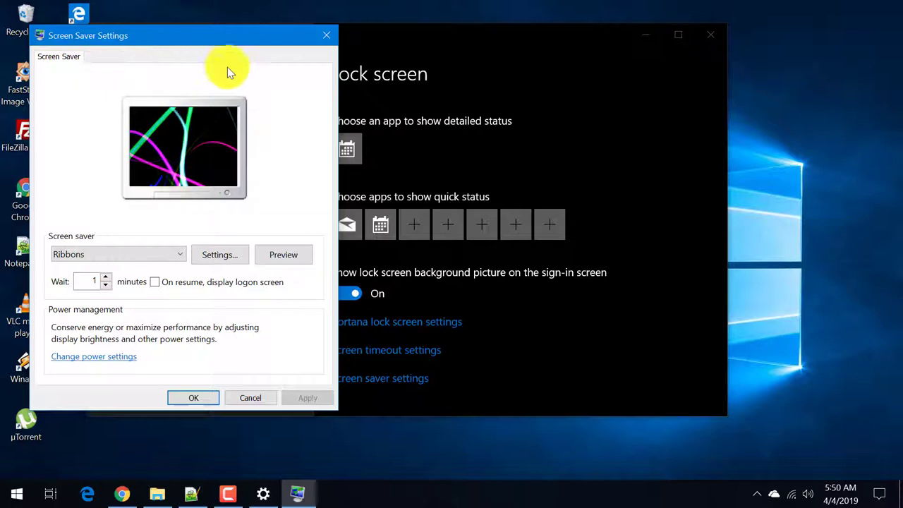
# Review the available screen savers without choosing one, and close the Screen Saver Settings
pyautogui.click(166, 254)
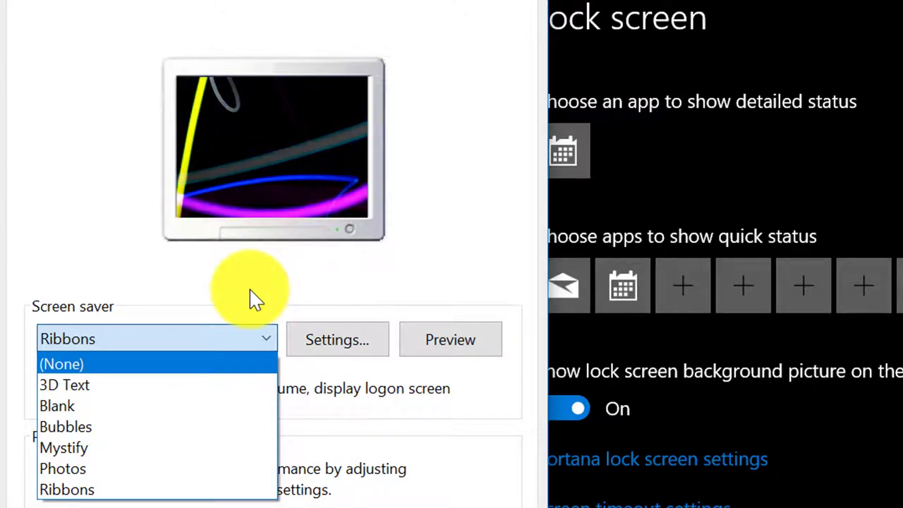
pyautogui.click(255, 299)
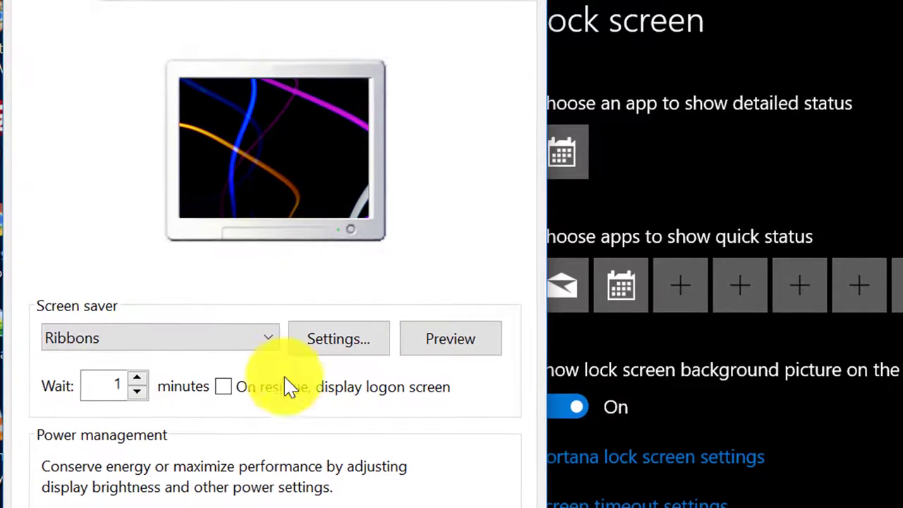
pyautogui.click(262, 346)
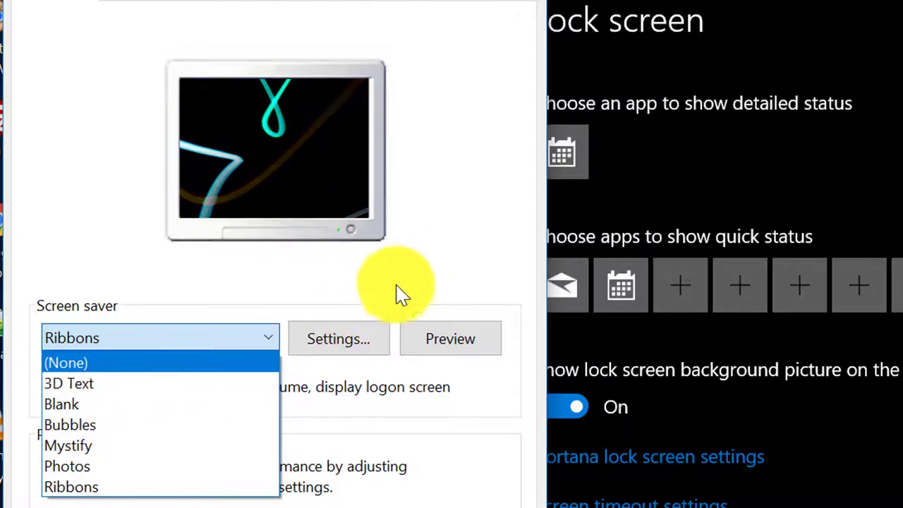
pyautogui.click(427, 279)
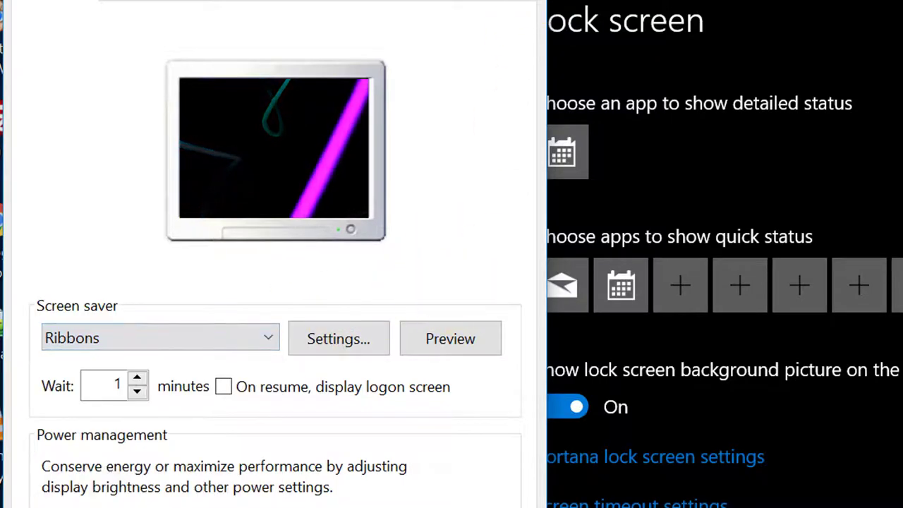
pyautogui.click(655, 70)
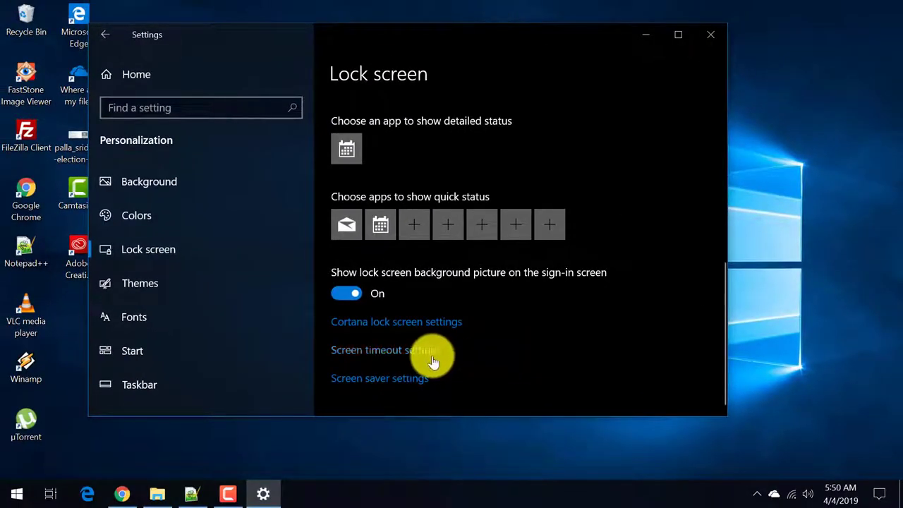
# Review the plugged-in screen turn-off times in the screen timeout settings, and close Windows Settings
pyautogui.click(434, 353)
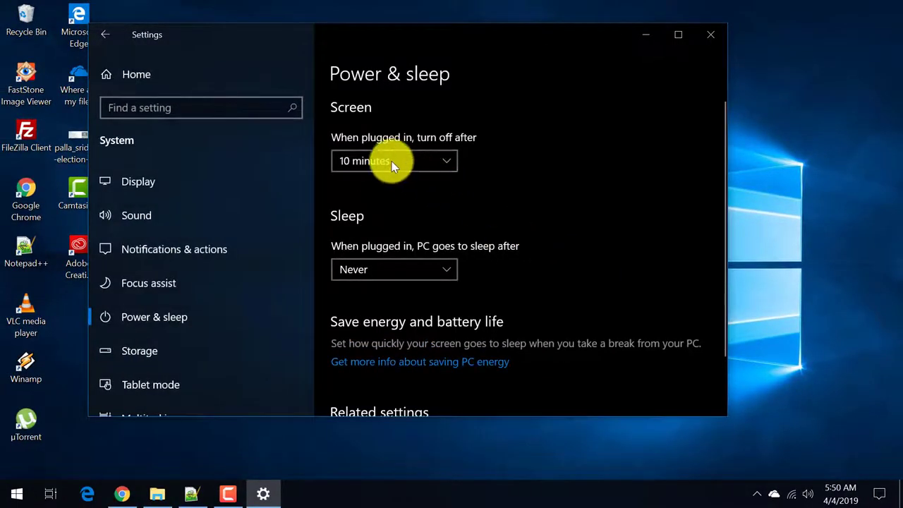
pyautogui.click(446, 168)
pyautogui.scroll(-3, 425, 229)
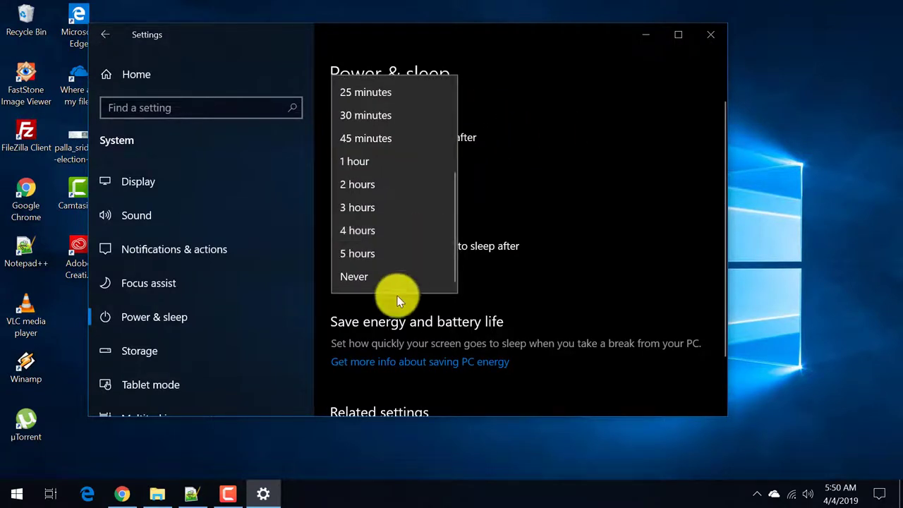
pyautogui.scroll(3, 415, 260)
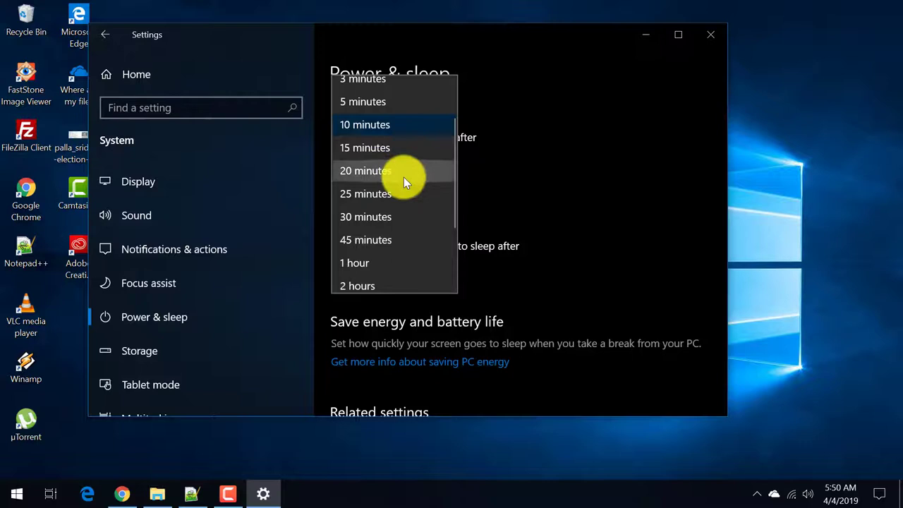
pyautogui.click(562, 172)
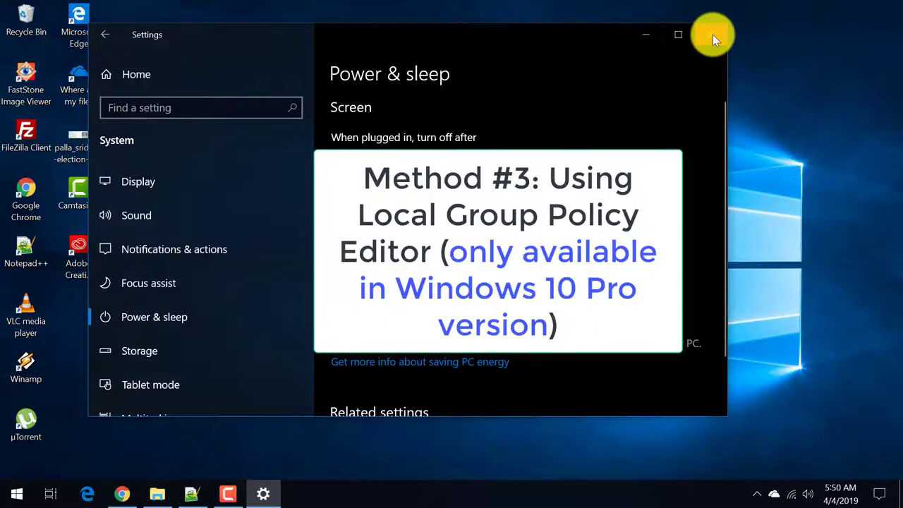
pyautogui.click(710, 34)
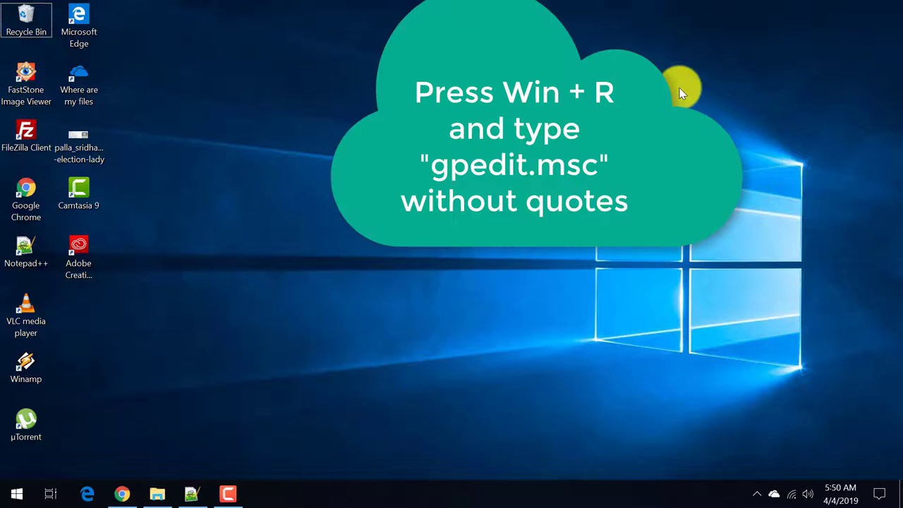
# Launch the Local Group Policy Editor by running gpedit.msc
pyautogui.press('super+r')
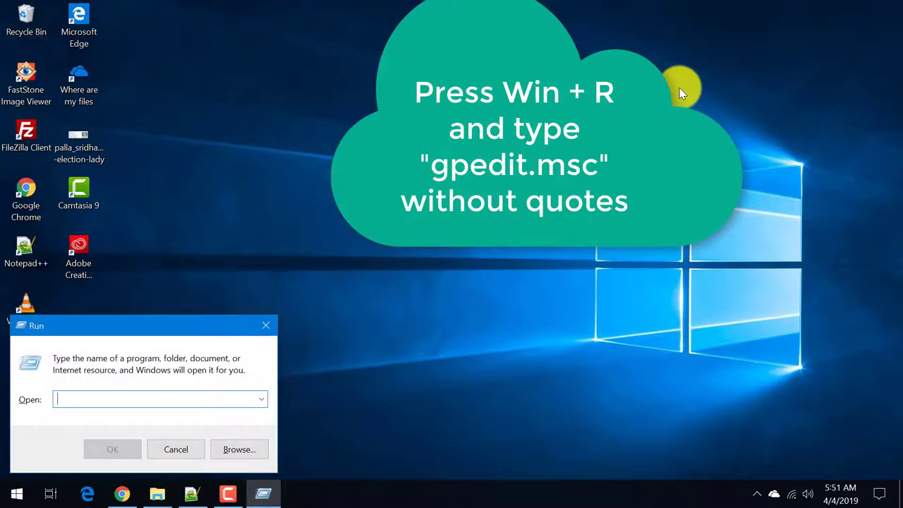
pyautogui.write('gp')
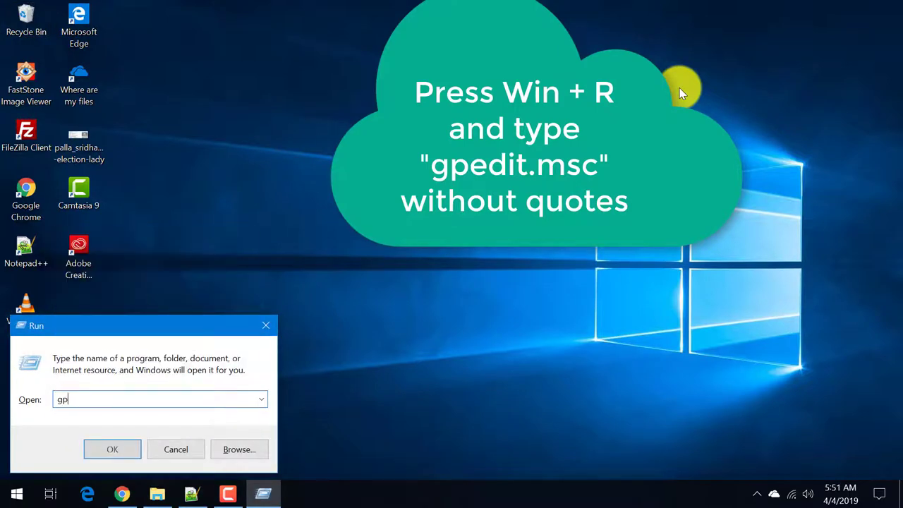
pyautogui.write('edit.msc')
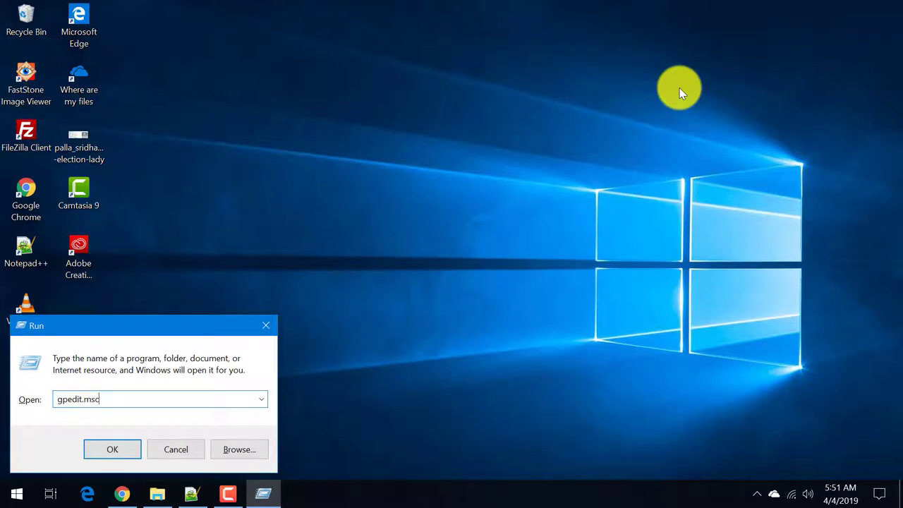
pyautogui.press('Return')
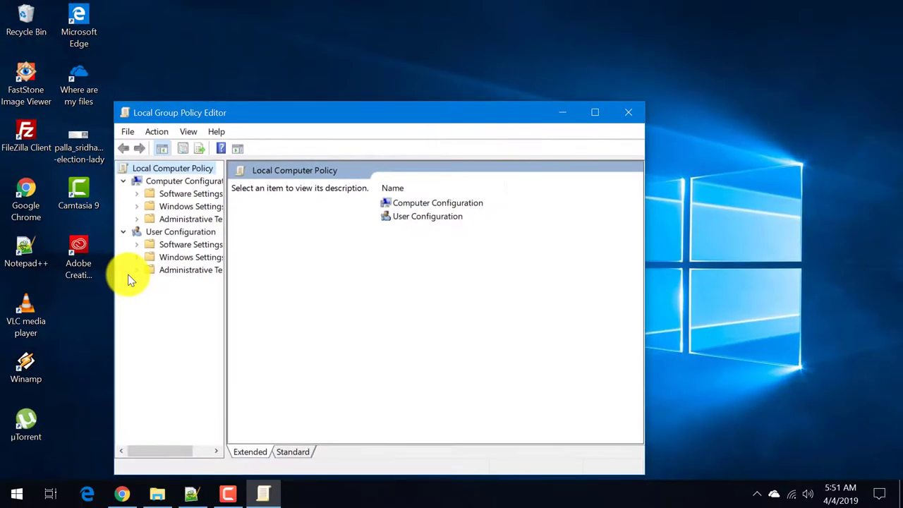
# Show the policies under User Configuration > Administrative Templates > Control Panel > Personalization in the Standard view
pyautogui.click(137, 271)
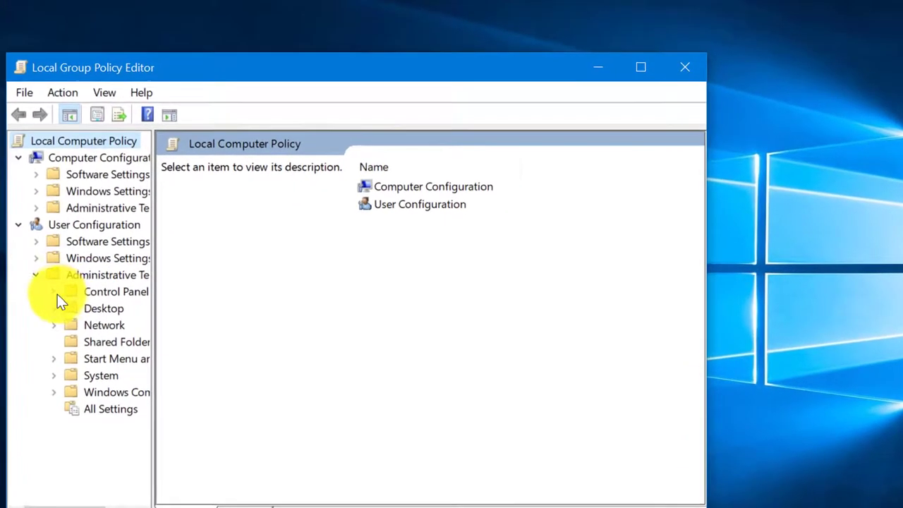
pyautogui.click(150, 282)
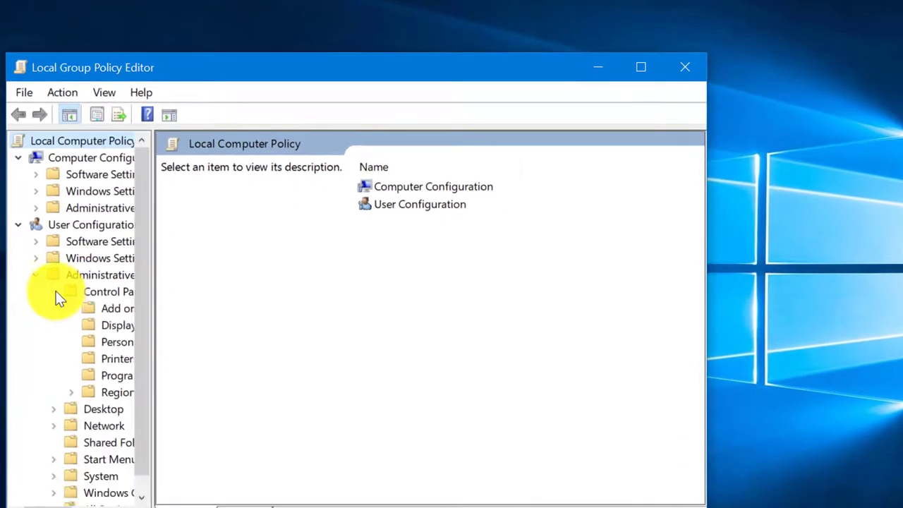
pyautogui.click(110, 340)
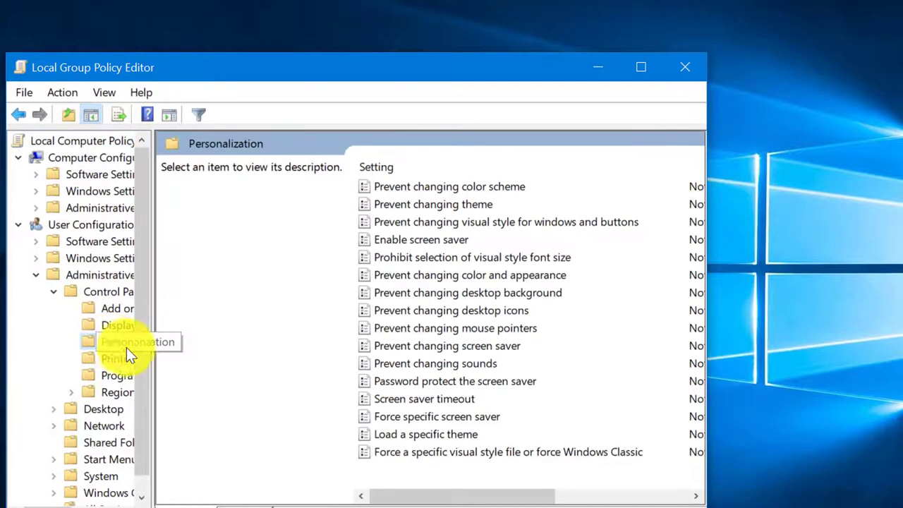
pyautogui.click(242, 505)
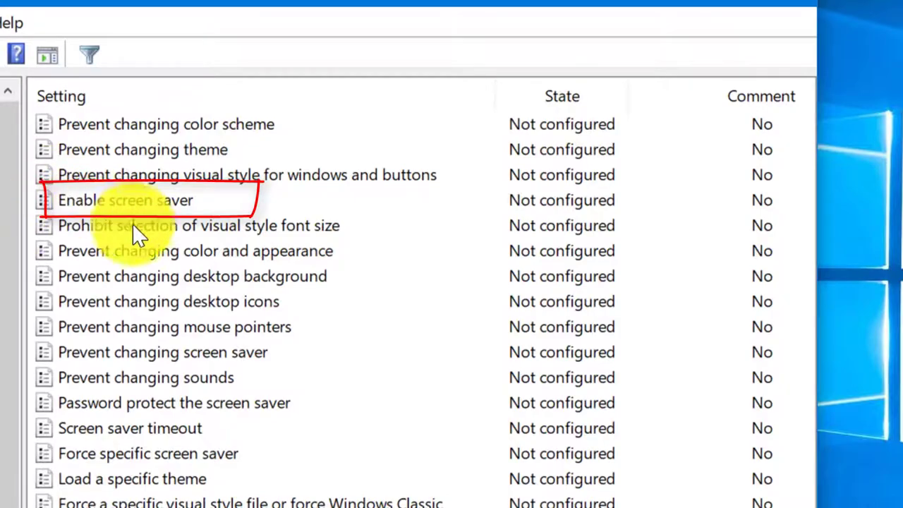
# Examine the options of the Enable screen saver and Screen saver timeout policies, cancelling out of each
pyautogui.doubleClick(117, 200)
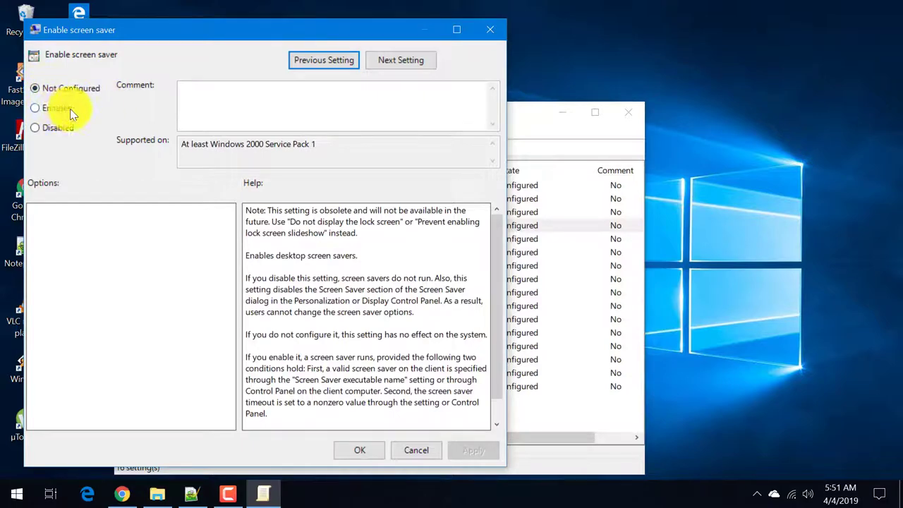
pyautogui.click(408, 448)
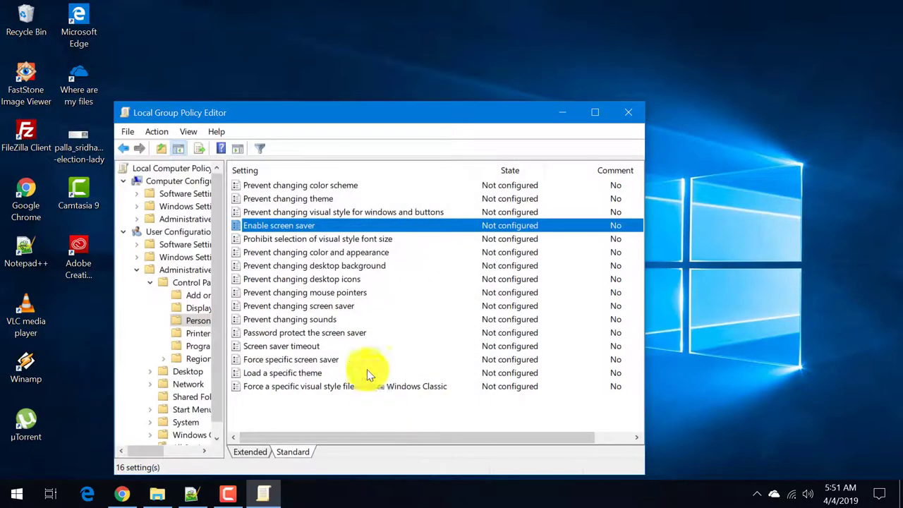
pyautogui.doubleClick(287, 346)
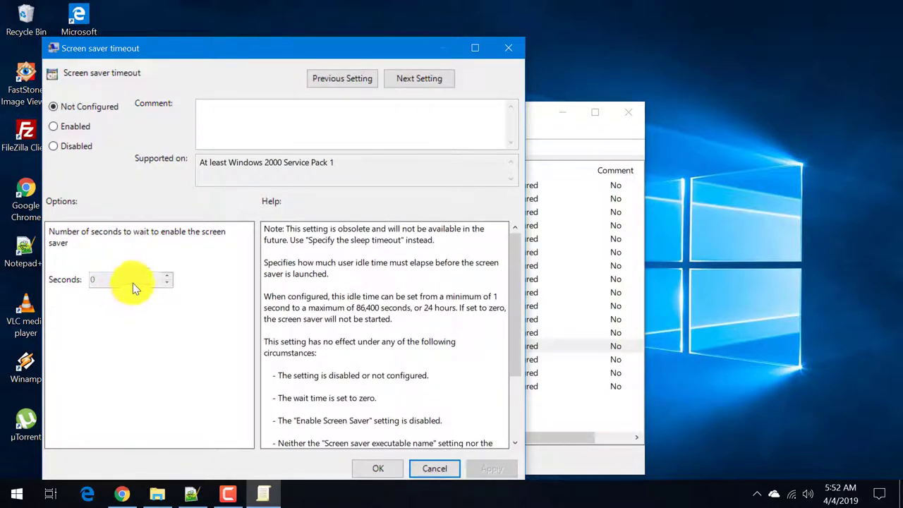
pyautogui.click(452, 469)
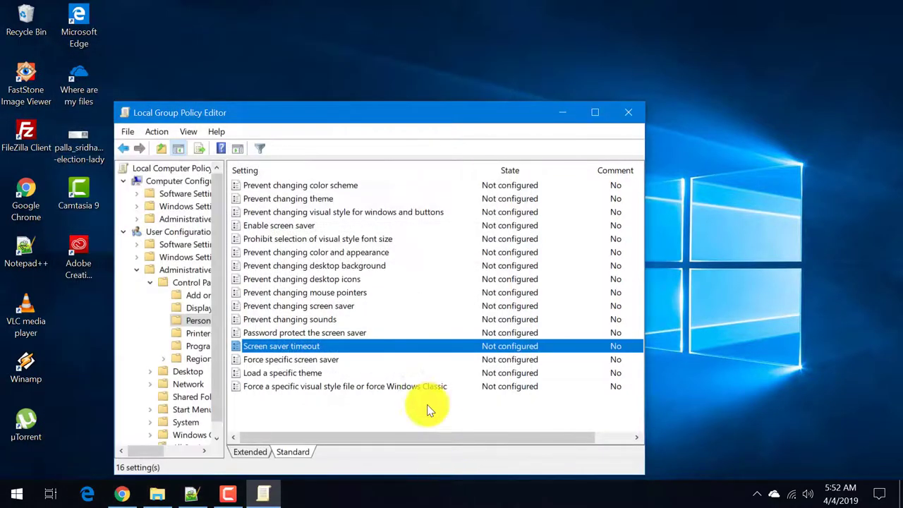